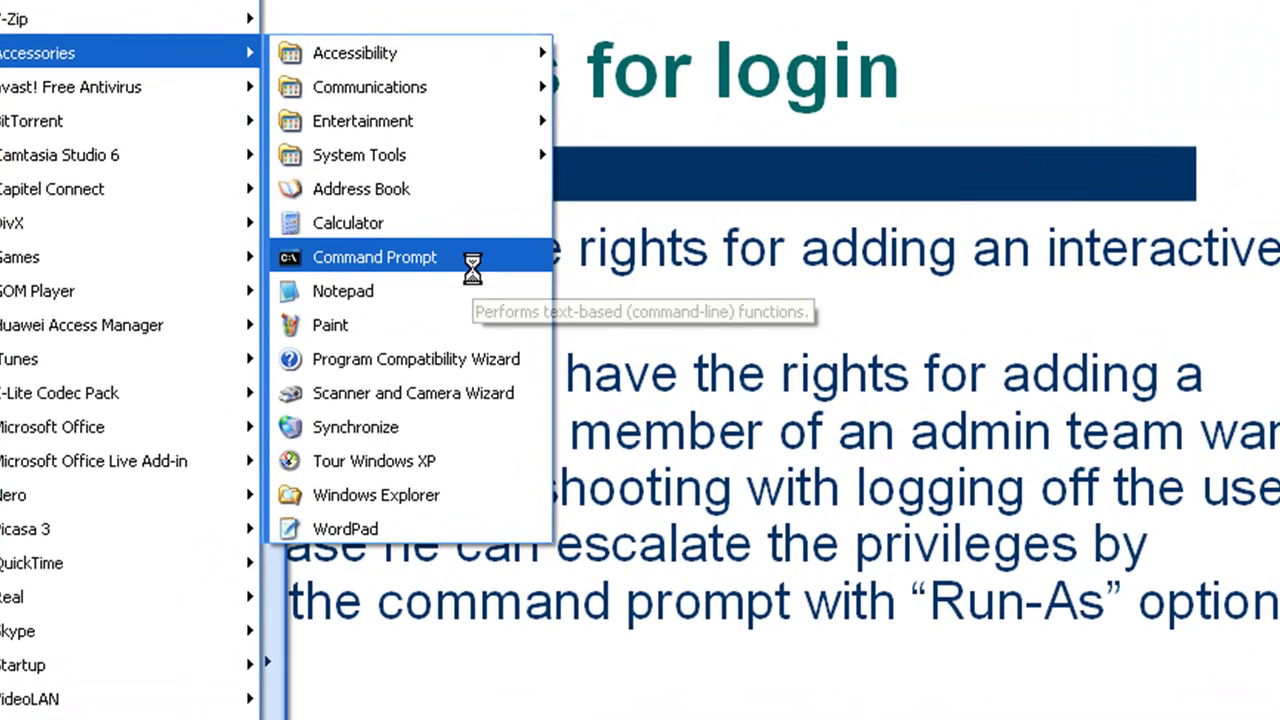
Set Command Prompt to run as the Administrator account, ready for its password.
{"action": "right_click", "coordinate": [474, 268]}
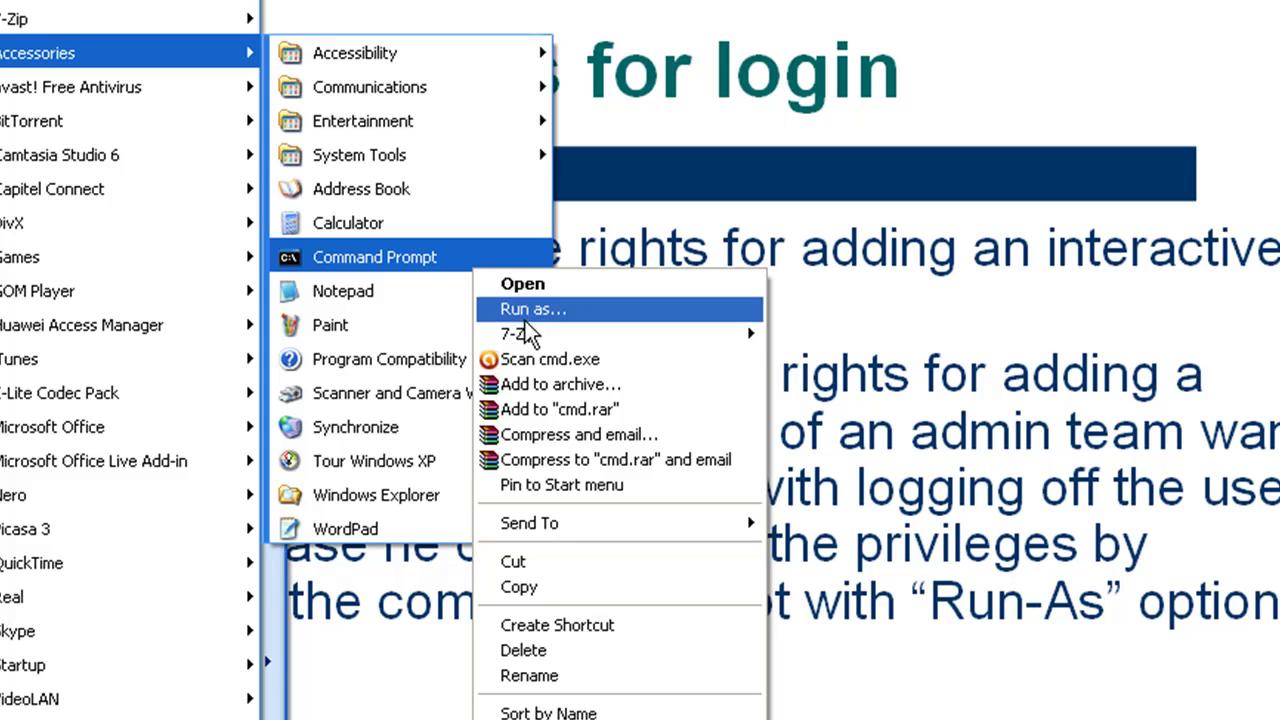
{"action": "left_click", "coordinate": [560, 308]}
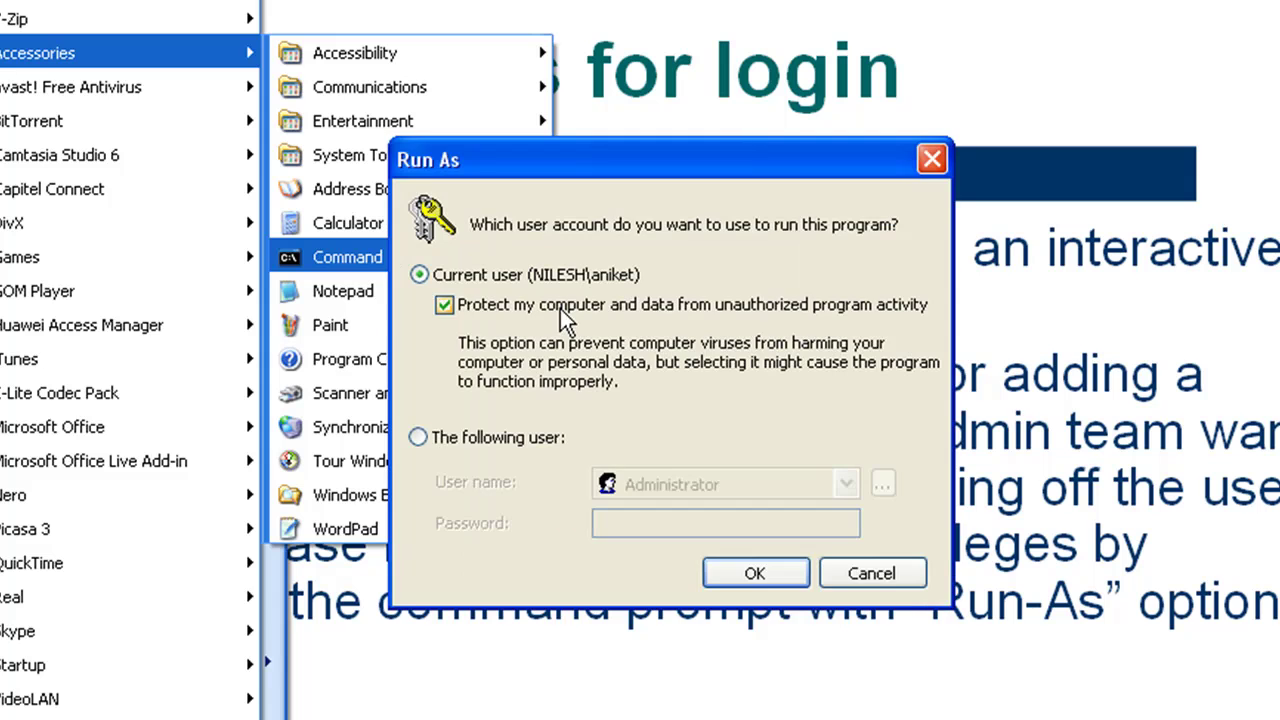
{"action": "left_click", "coordinate": [466, 445]}
{"action": "left_click", "coordinate": [760, 526]}
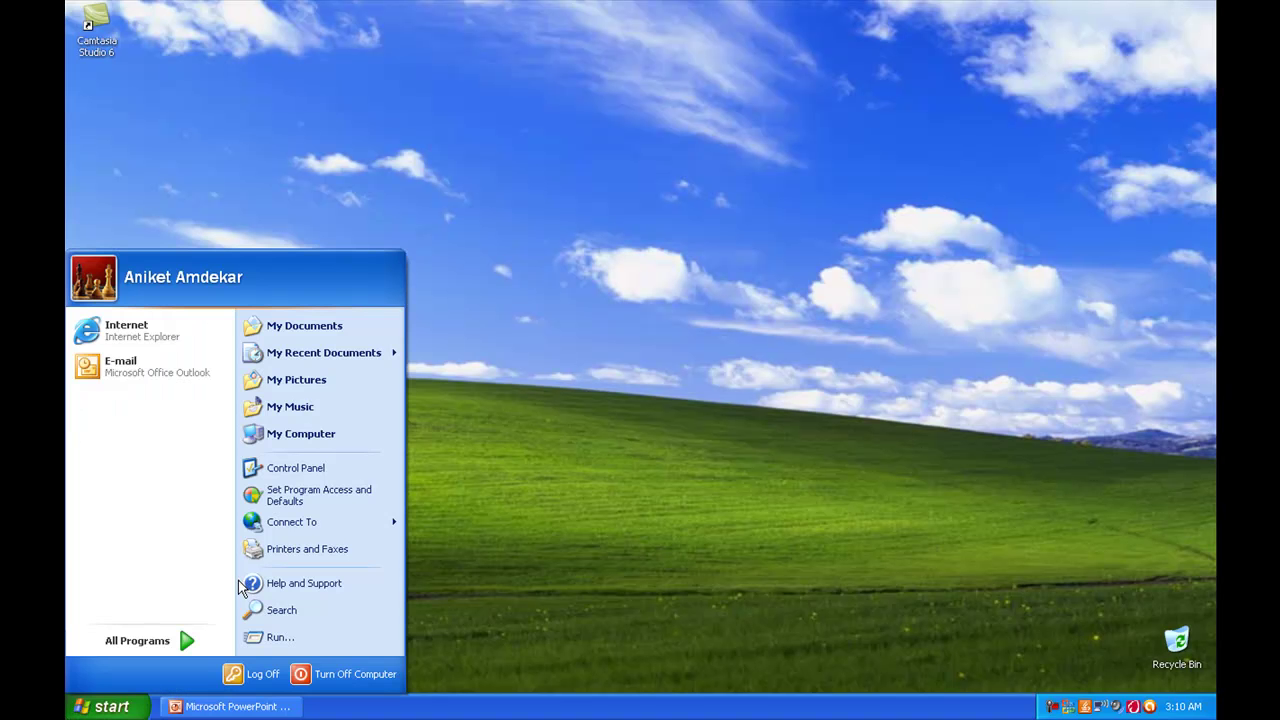
Launch a command window by running cmd.
{"action": "left_click", "coordinate": [270, 638]}
{"action": "type", "text": "cmd"}
{"action": "key", "text": "Return"}
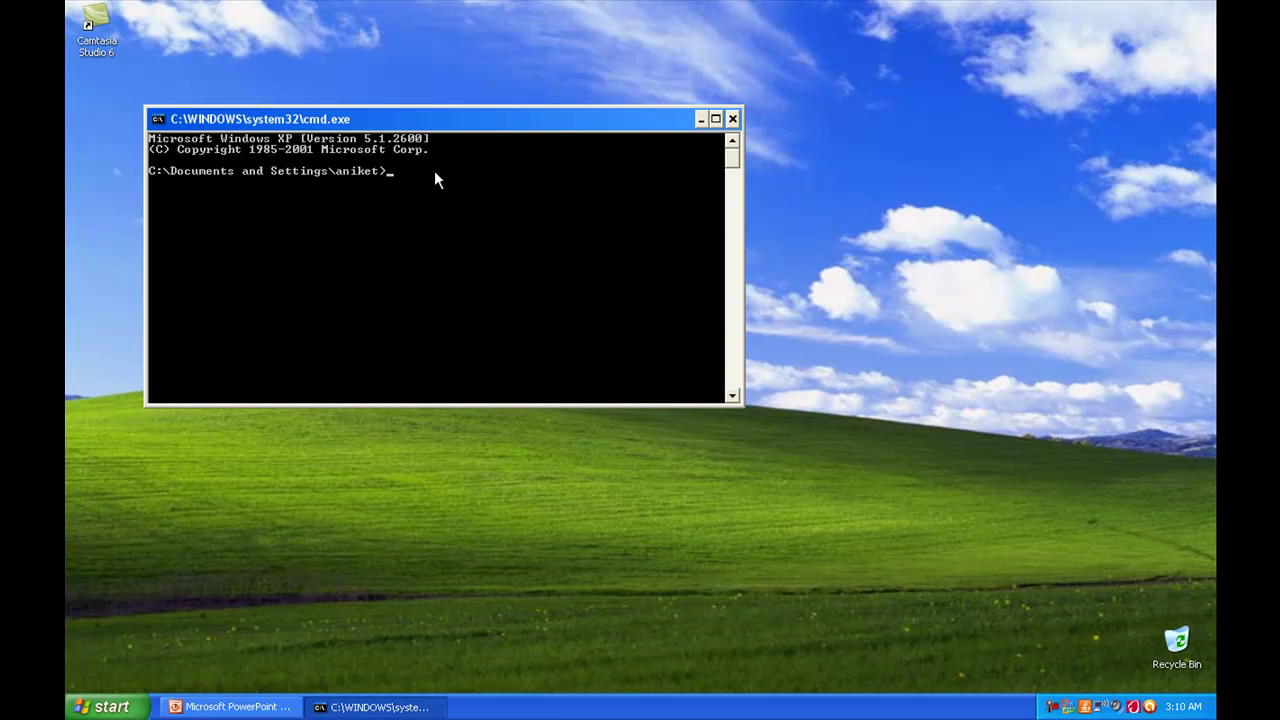
Move the prompt to the C:\ root with cd\ and bring up the Start menu.
{"action": "type", "text": "cd\\"}
{"action": "key", "text": "Return"}
{"action": "key", "text": "super"}
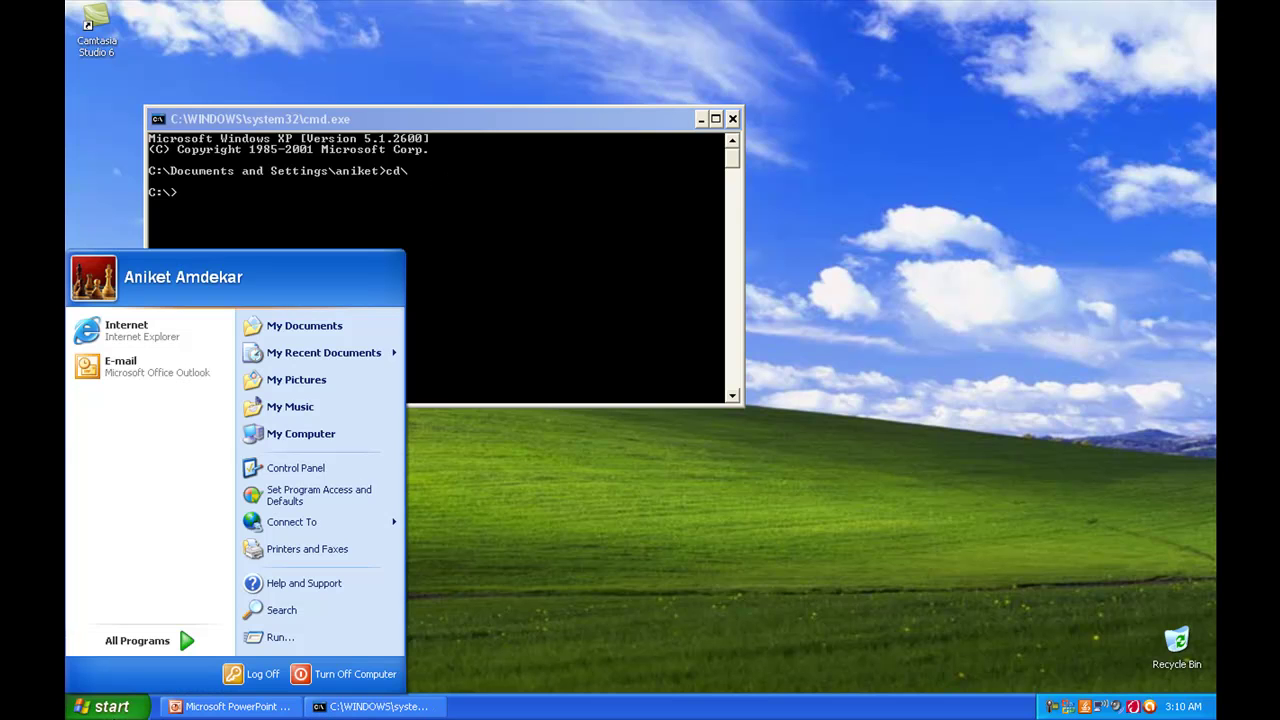
Choose Run as... for Command Prompt under All Programs > Accessories.
{"action": "left_click", "coordinate": [188, 640]}
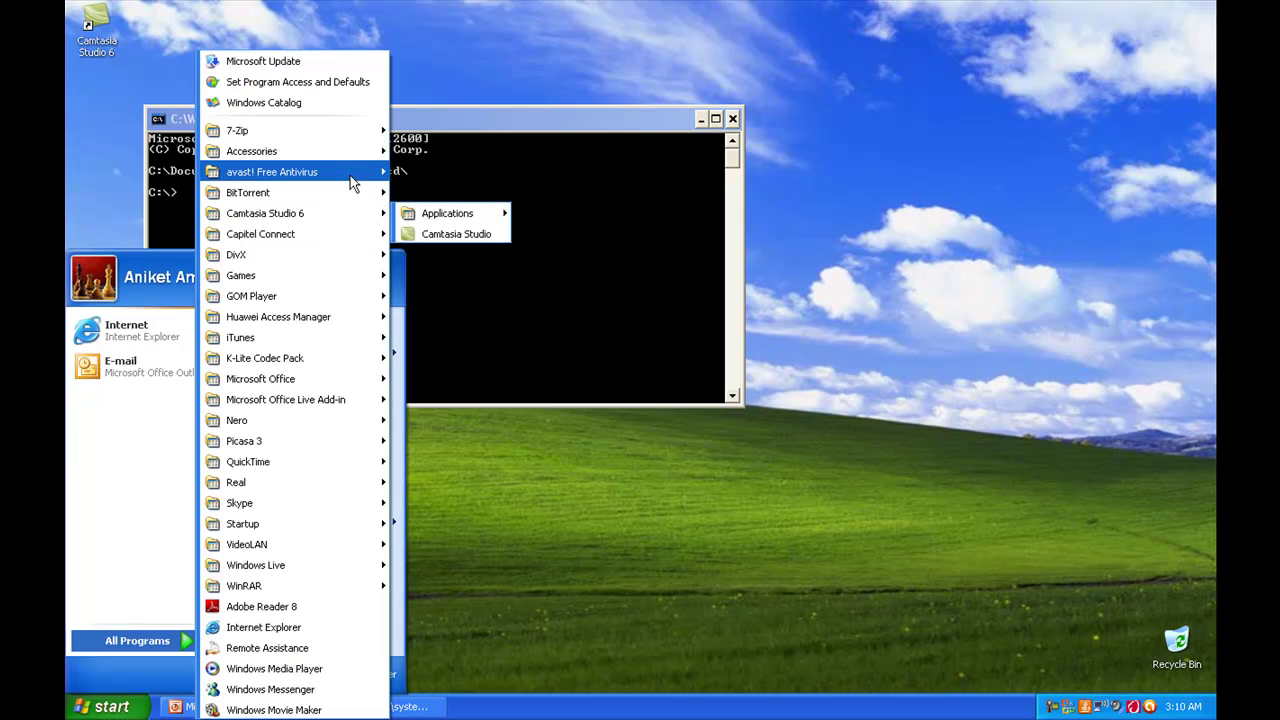
{"action": "mouse_move", "coordinate": [352, 158]}
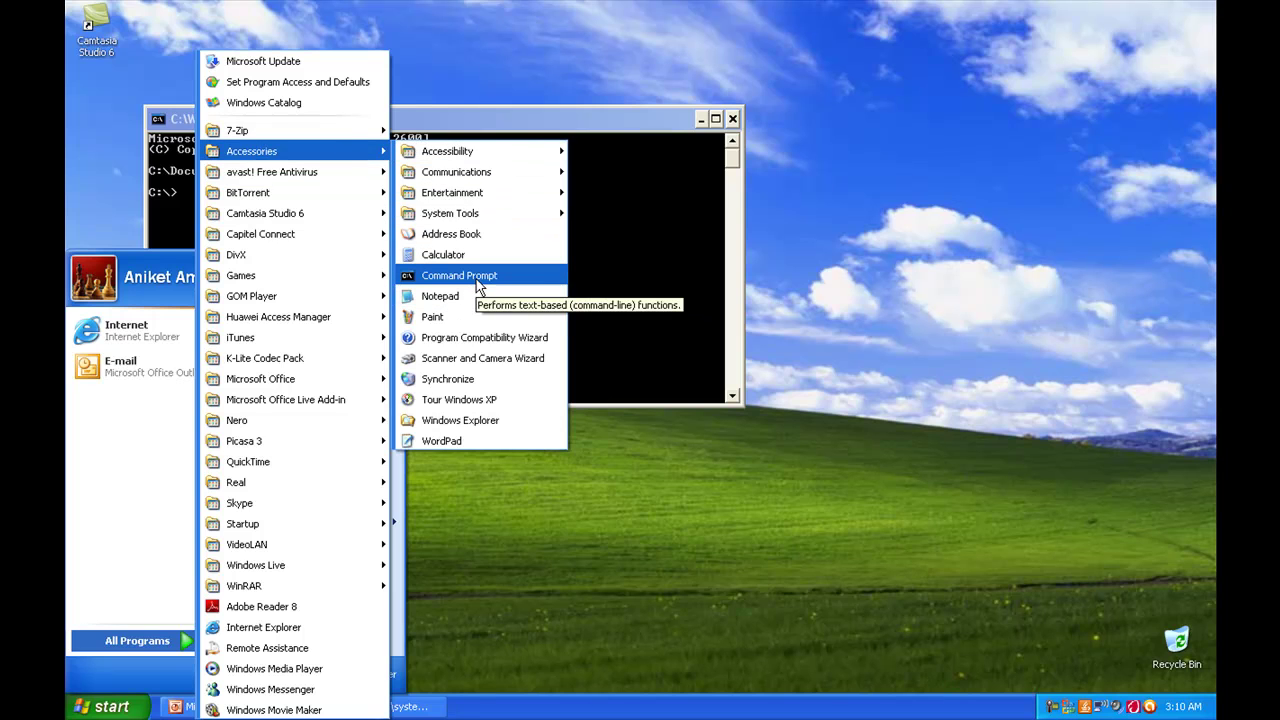
{"action": "right_click", "coordinate": [478, 287]}
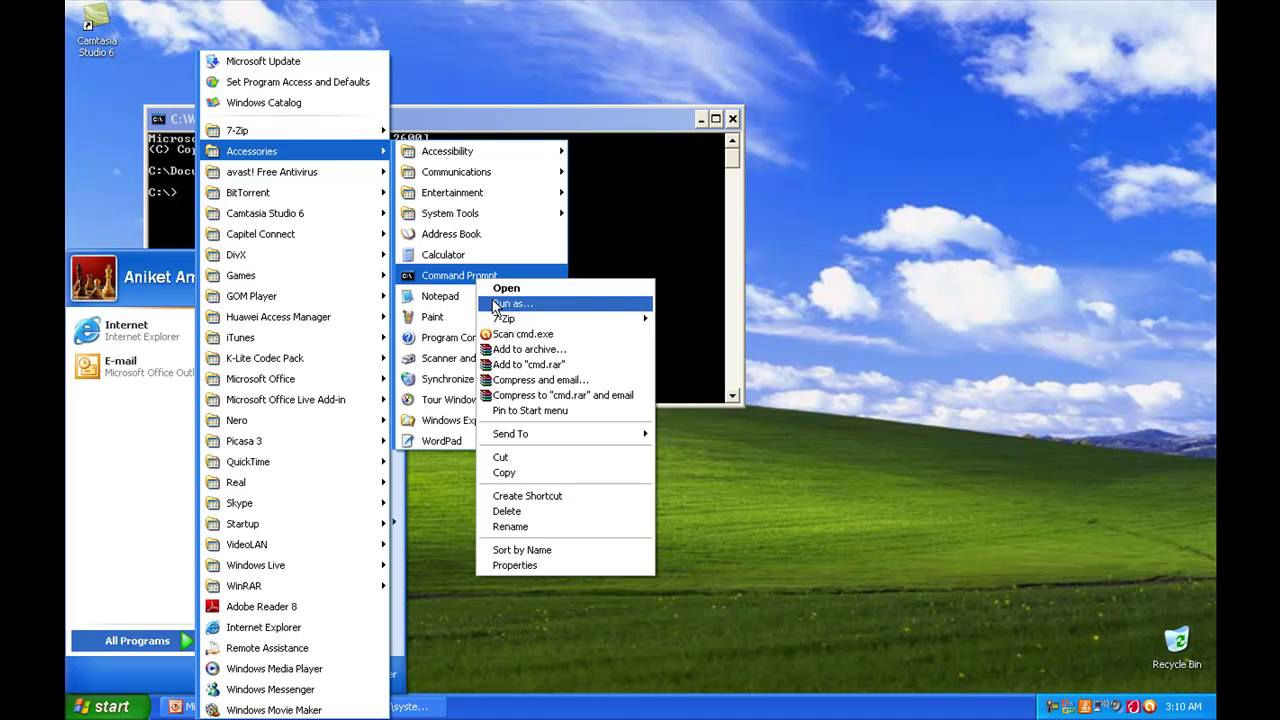
{"action": "left_click", "coordinate": [494, 298]}
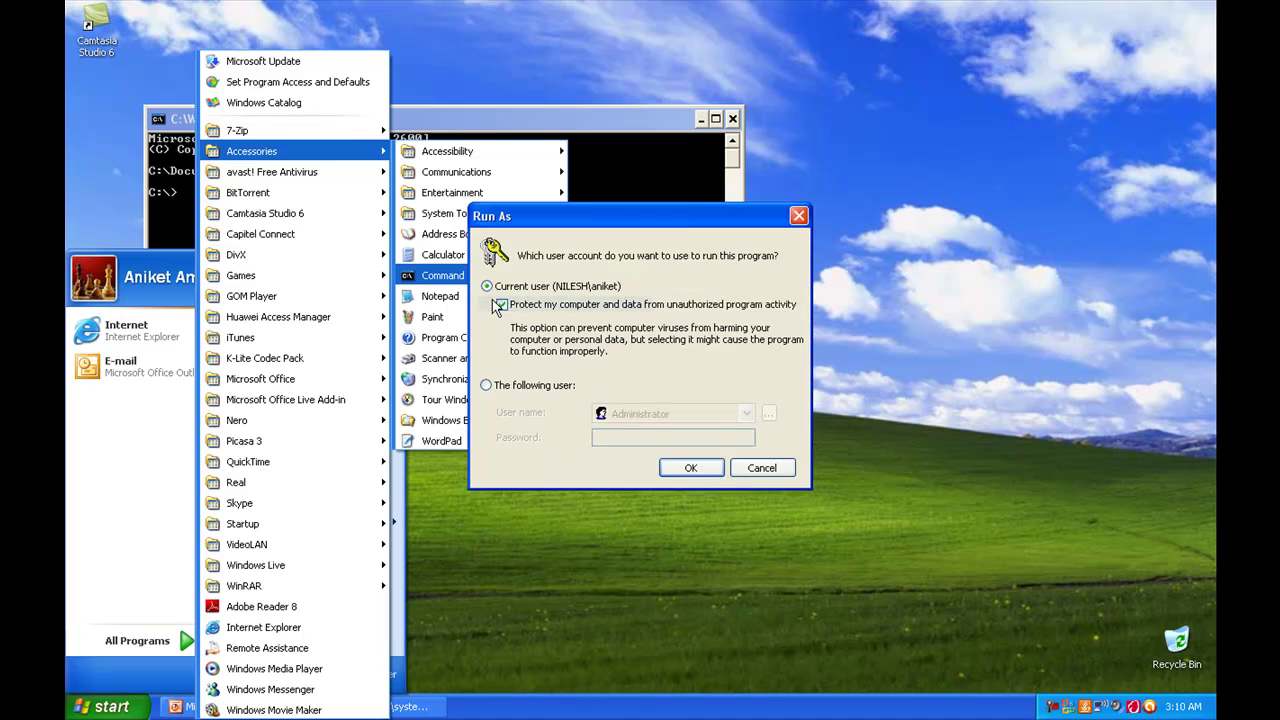
Select the Administrator user in Run As, then cancel the dialog.
{"action": "left_click", "coordinate": [541, 390]}
{"action": "left_click", "coordinate": [634, 440]}
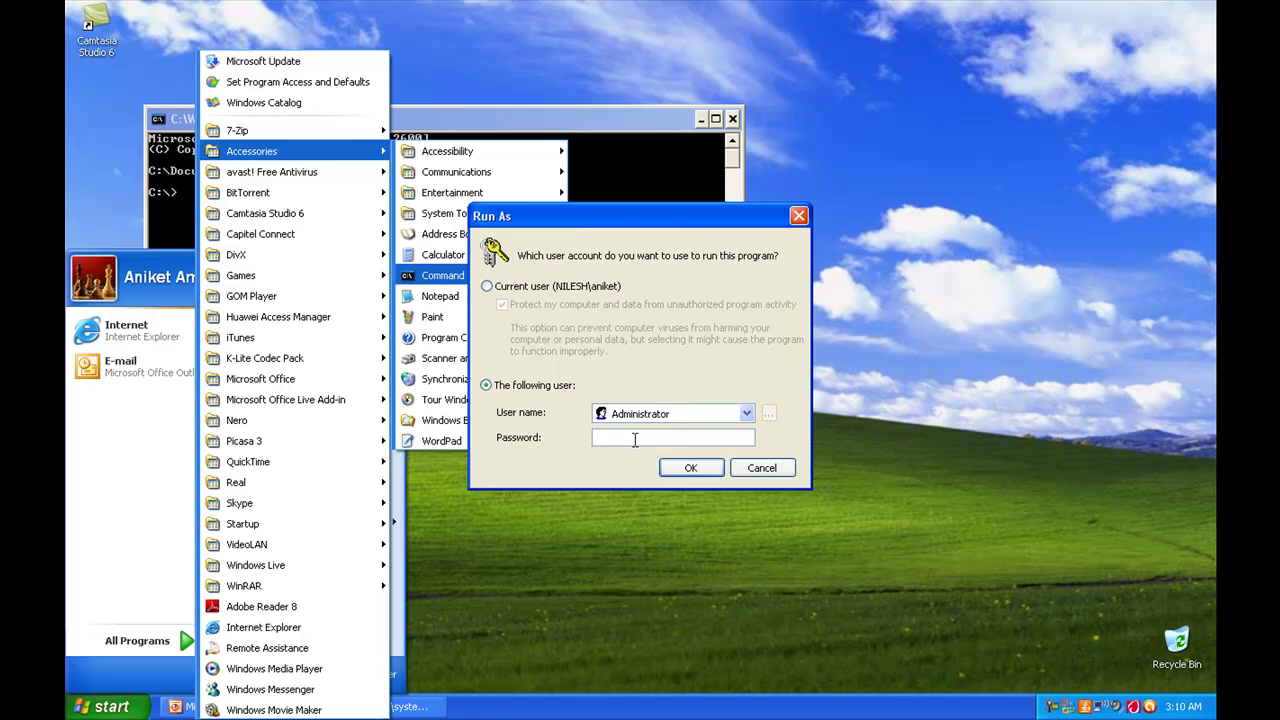
{"action": "left_click", "coordinate": [761, 468]}
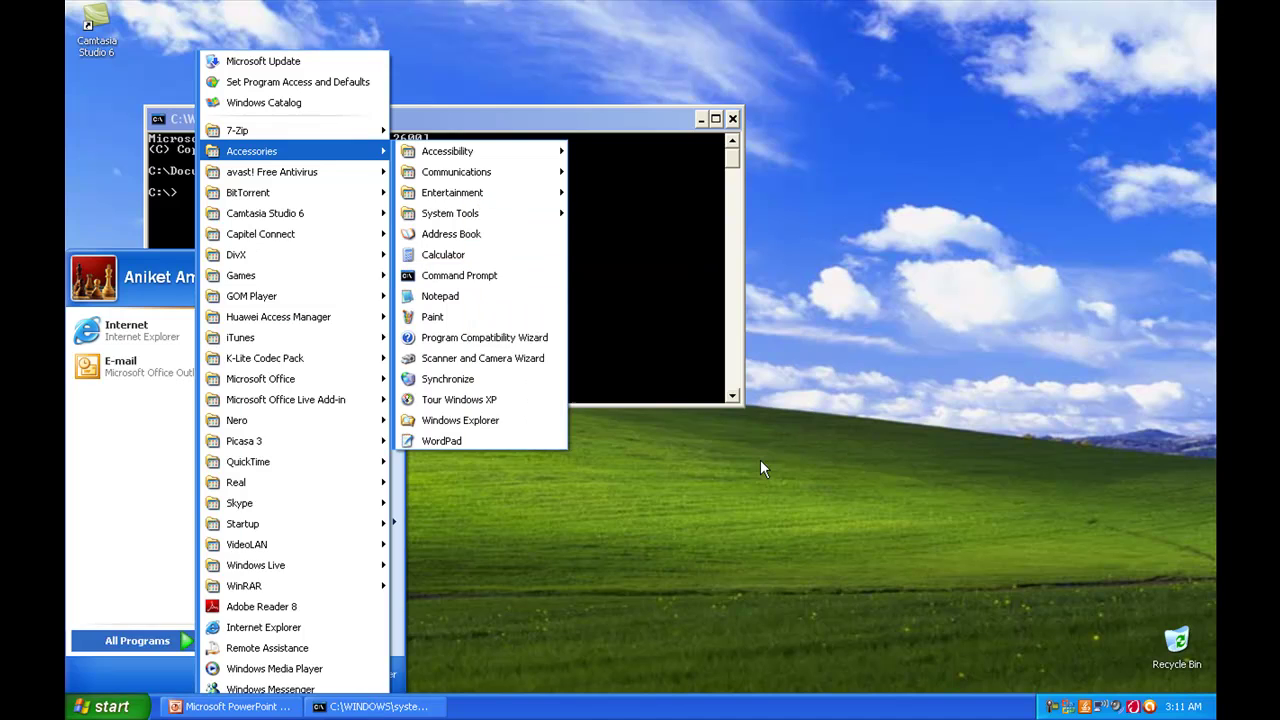
At the C:\ prompt, type at 03:12 /interactive "cmd without running it.
{"action": "left_click", "coordinate": [647, 178]}
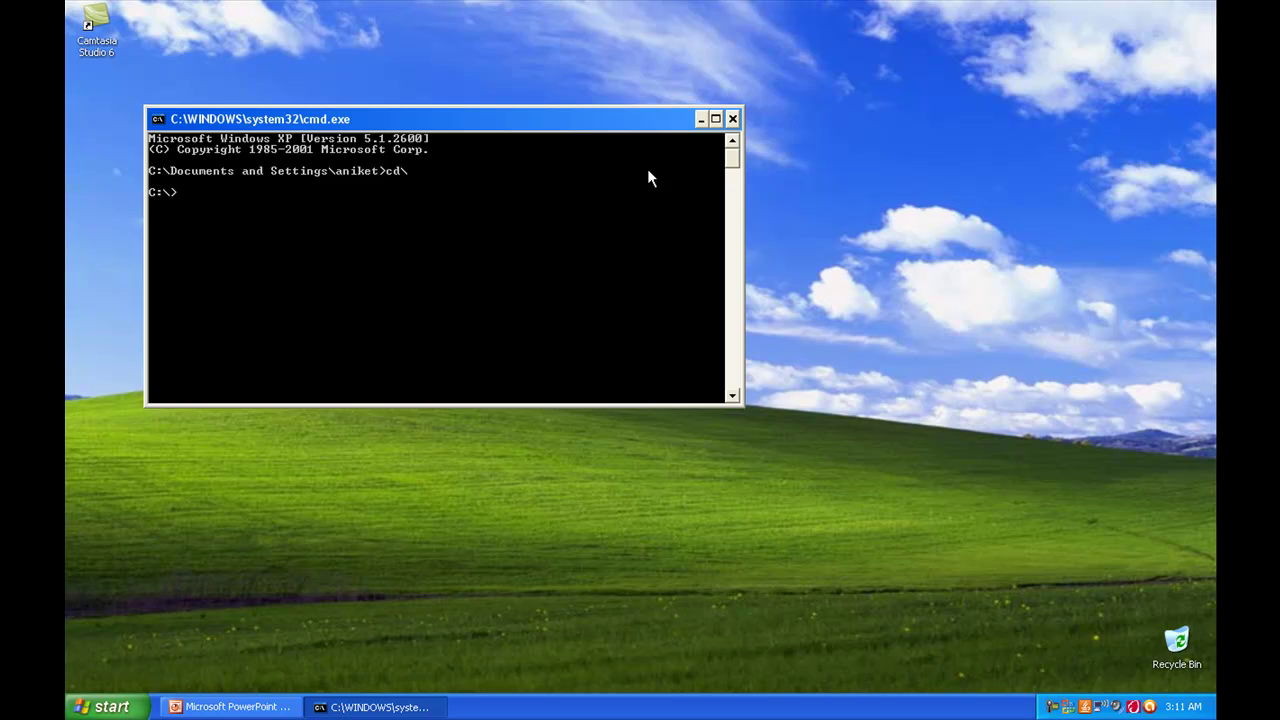
{"action": "type", "text": "at"}
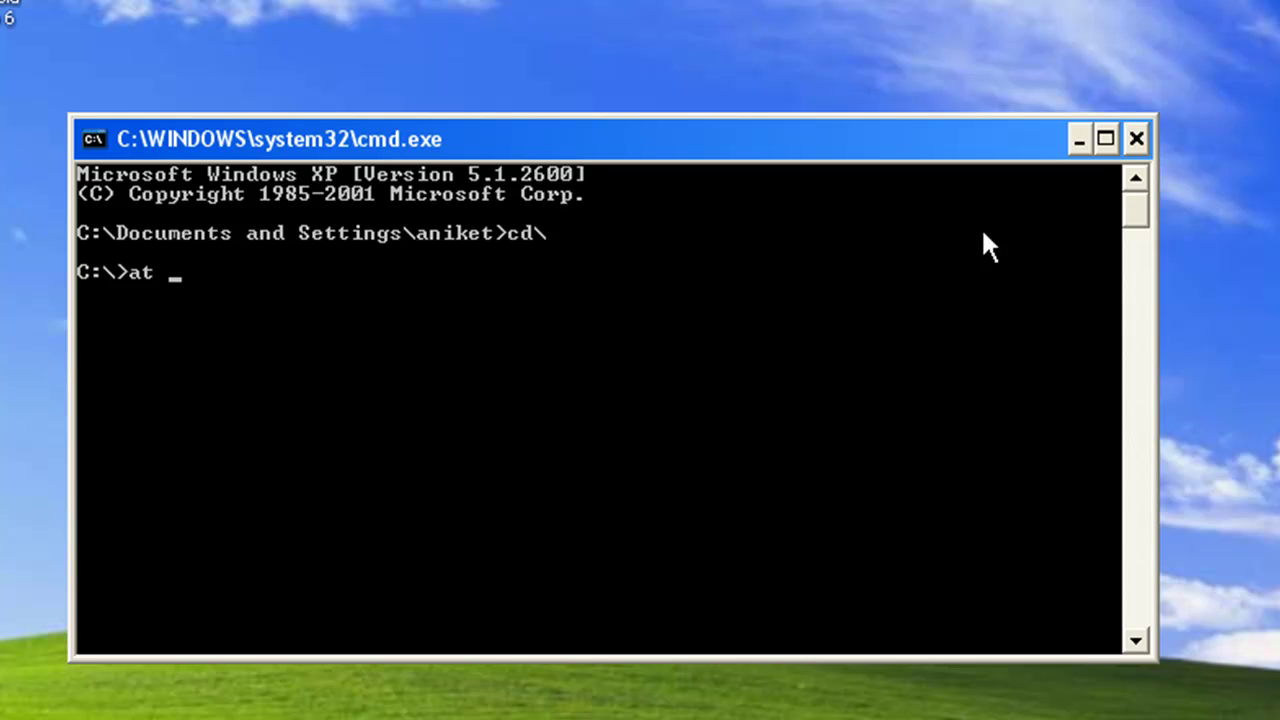
Type '03:12 /interactive "cmd' after 'at' at the C:\ prompt to schedule cmd.
{"action": "type", "text": "03:12 /interacti"}
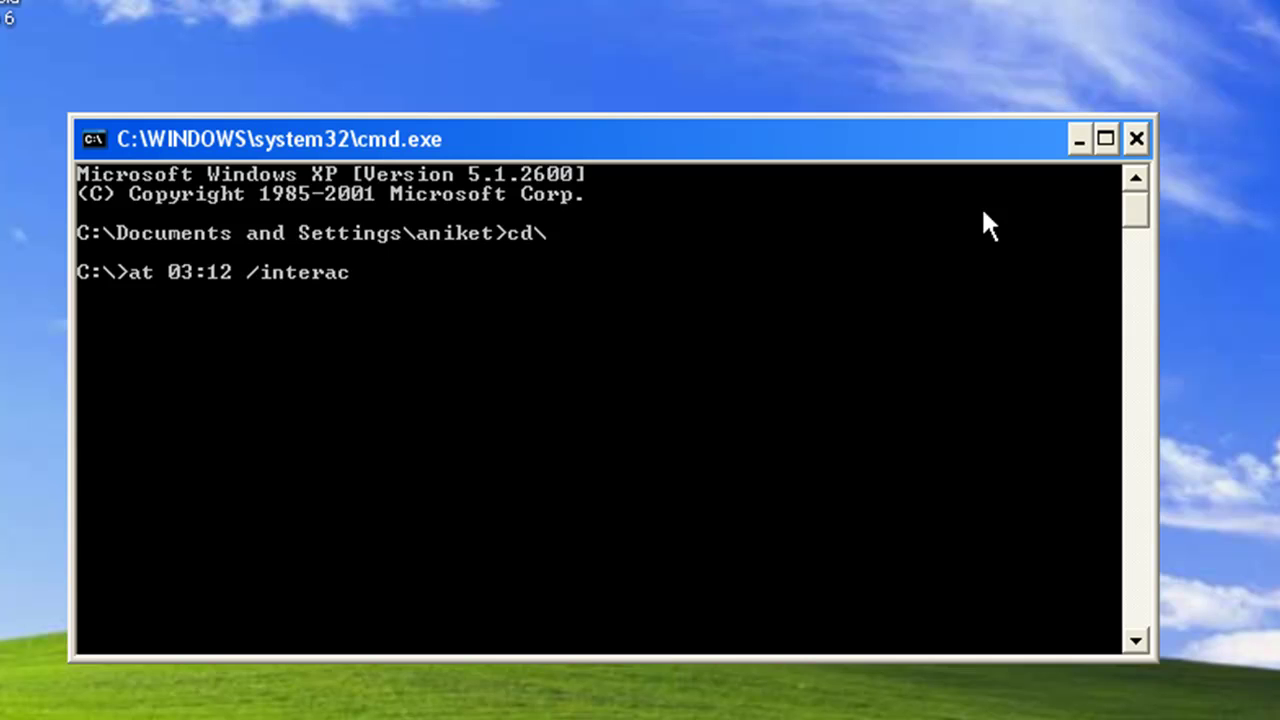
{"action": "type", "text": "ve "}
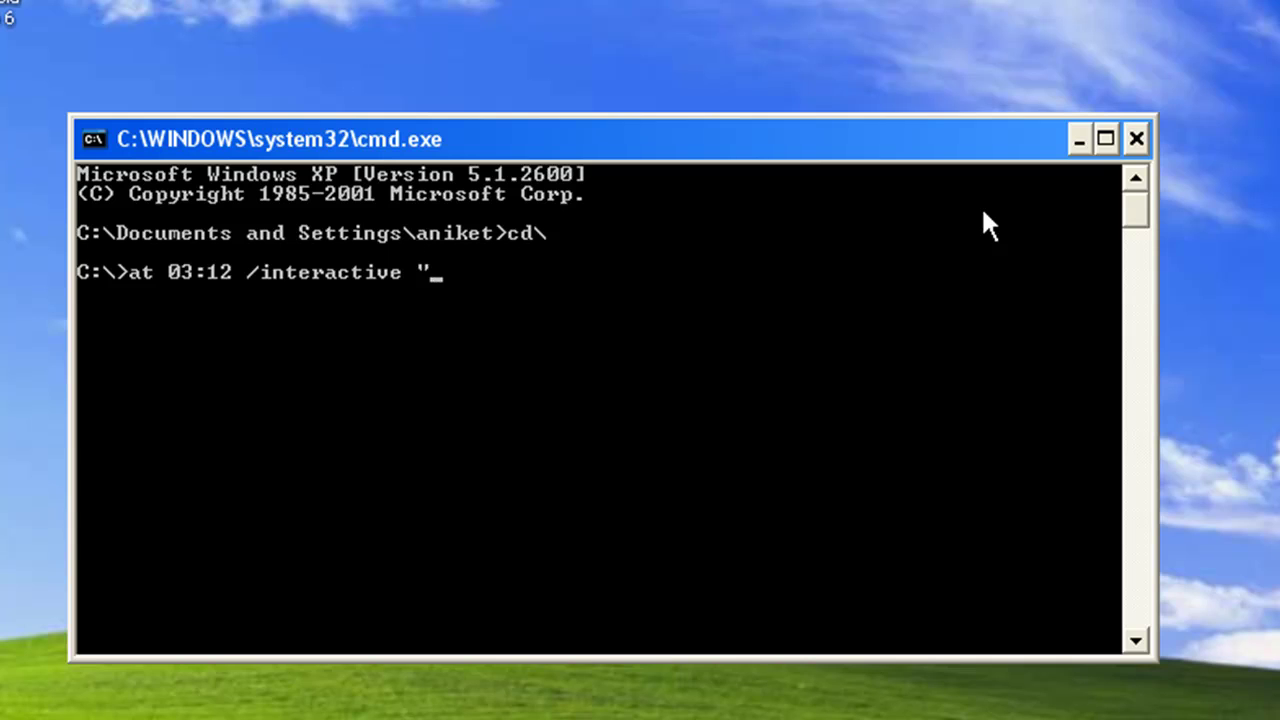
At the C:\ prompt, type at 03:12 /interactive "cmd without running it.
Type '03:12 /interactive "cmd' after 'at' at the C:\ prompt to schedule cmd.
{"action": "type", "text": "cmd"}
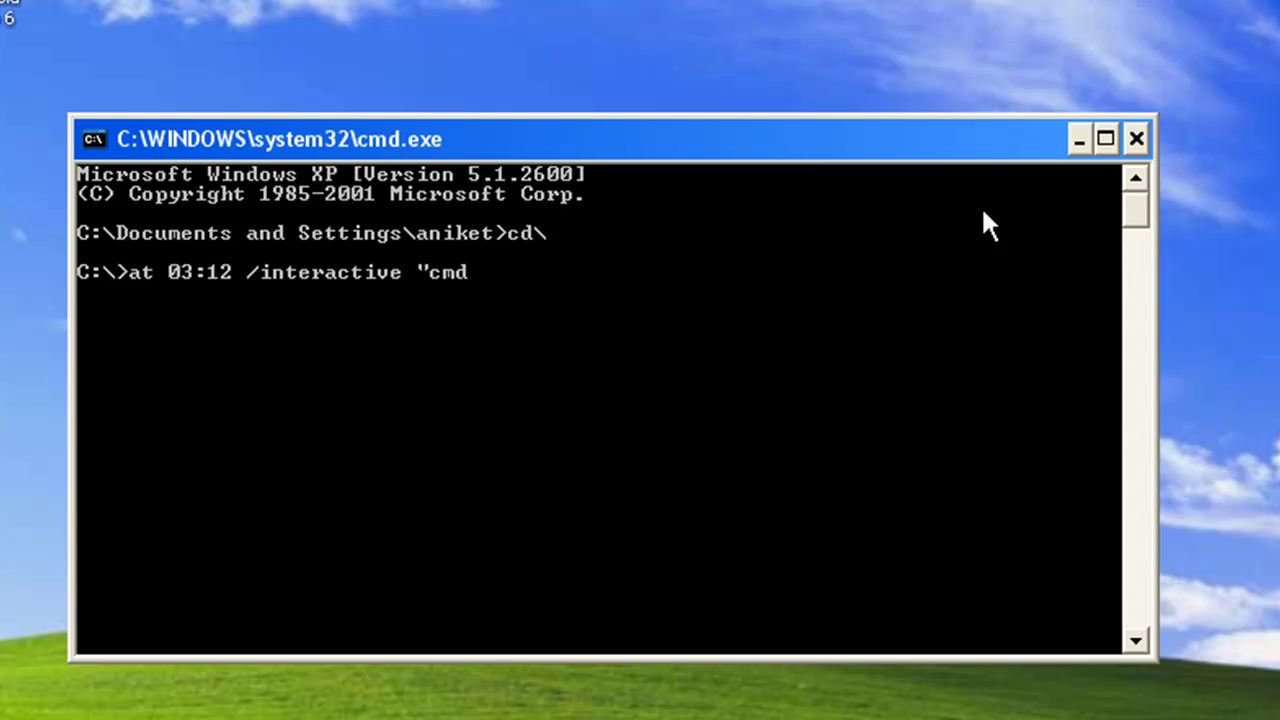
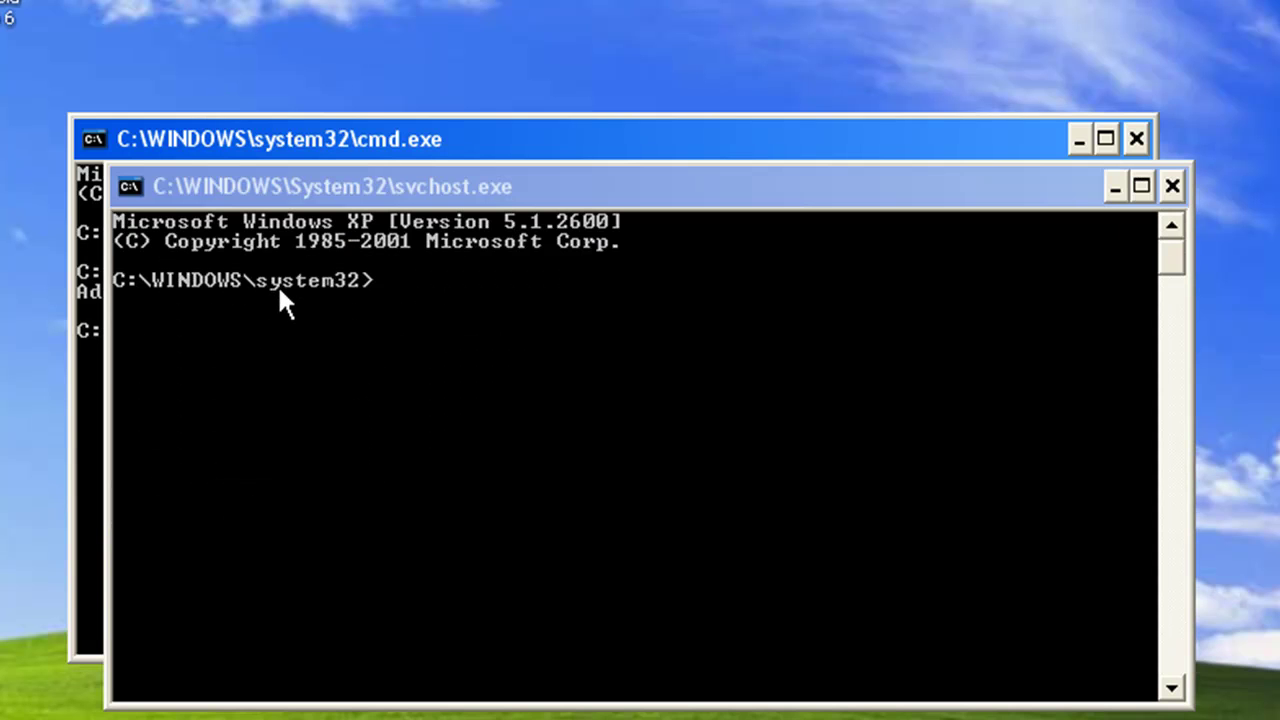
Activate the svchost.exe console and drag it down-left to expose the cmd.exe window behind it.
{"action": "left_click", "coordinate": [530, 192]}
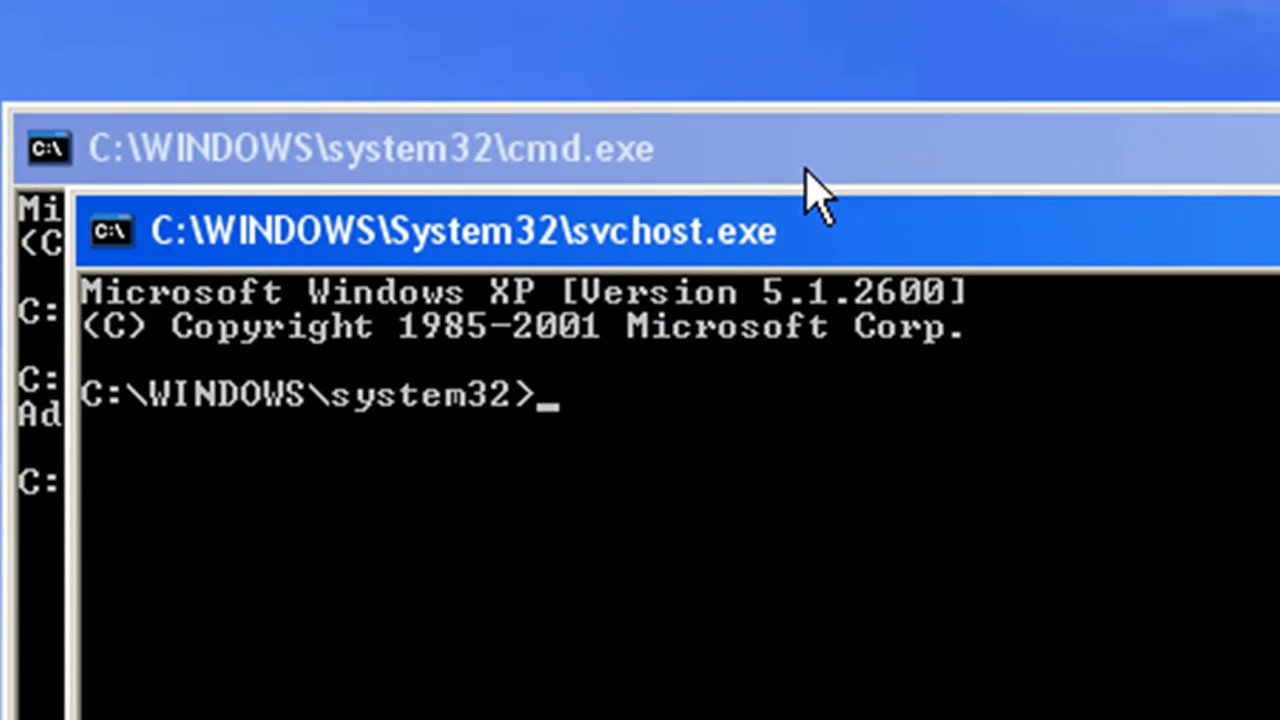
{"action": "left_click_drag", "start_coordinate": [764, 224], "coordinate": [674, 342]}
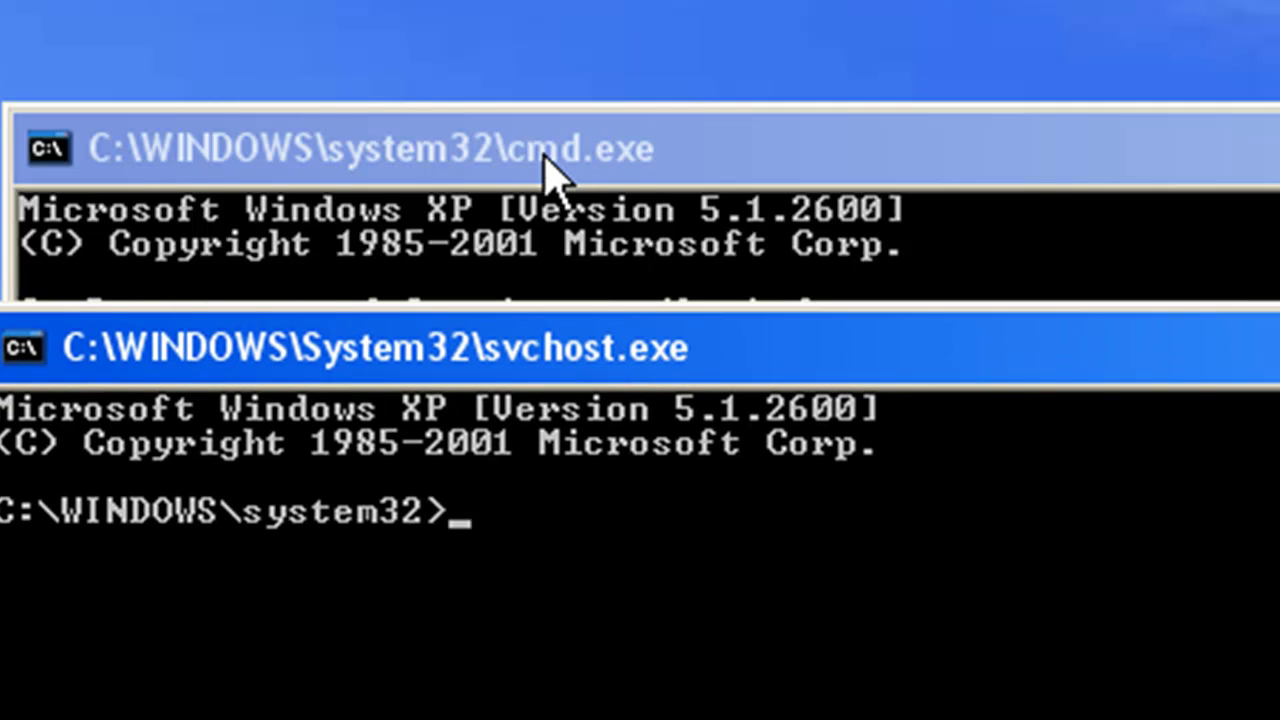
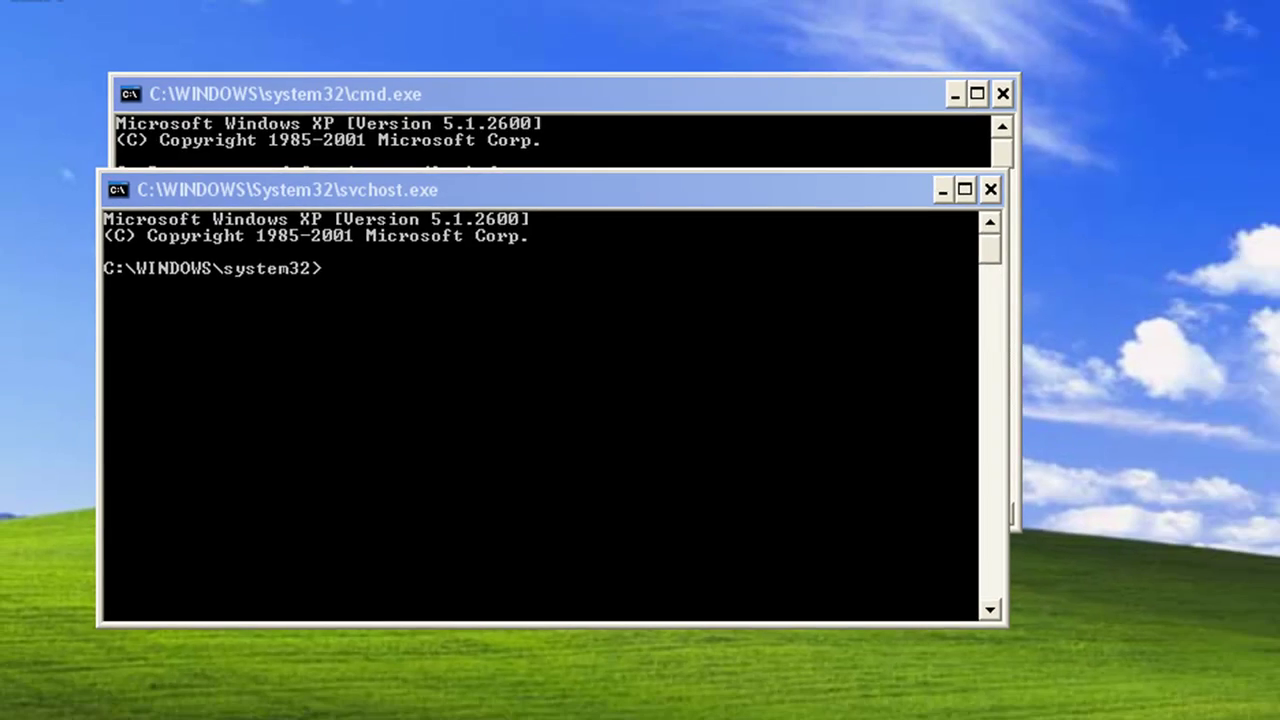
Bring up the taskbar context menu that offers Task Manager.
{"action": "right_click", "coordinate": [704, 703]}
Launch Task Manager, sort processes by Image Name, and end explorer.exe, confirming the warning.
{"action": "left_click", "coordinate": [745, 657]}
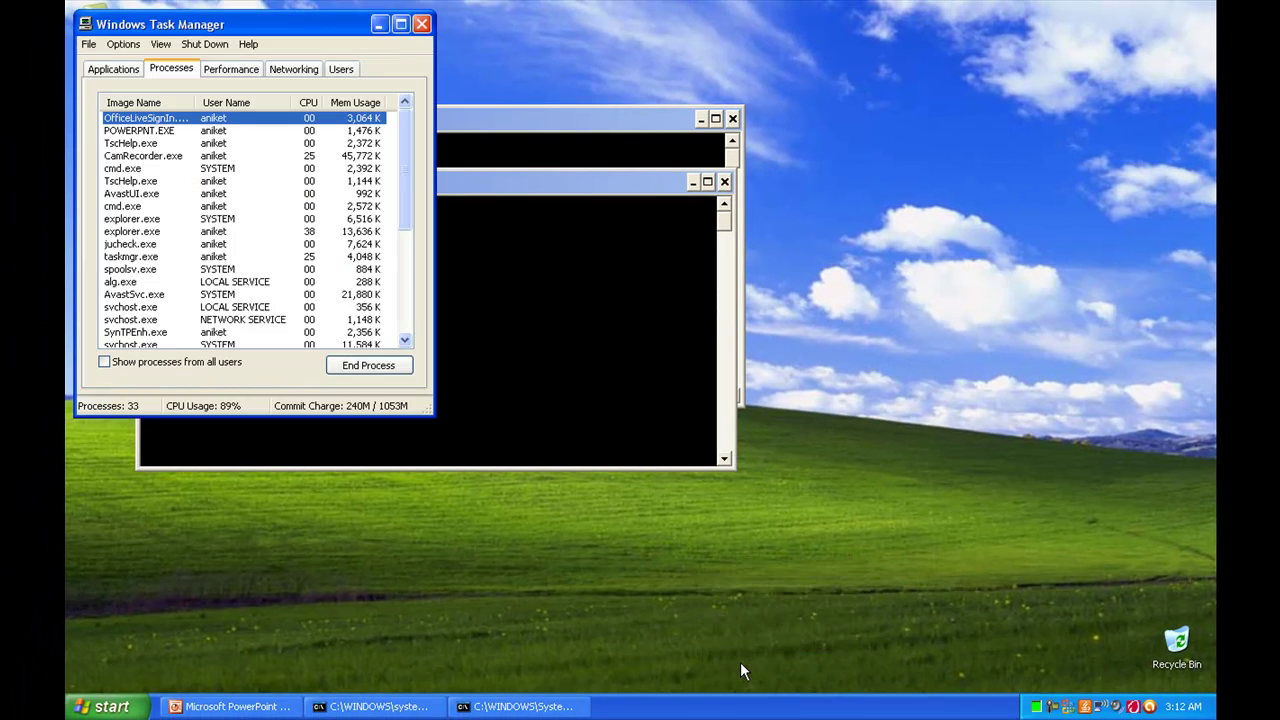
{"action": "left_click", "coordinate": [160, 104]}
{"action": "left_click", "coordinate": [134, 219]}
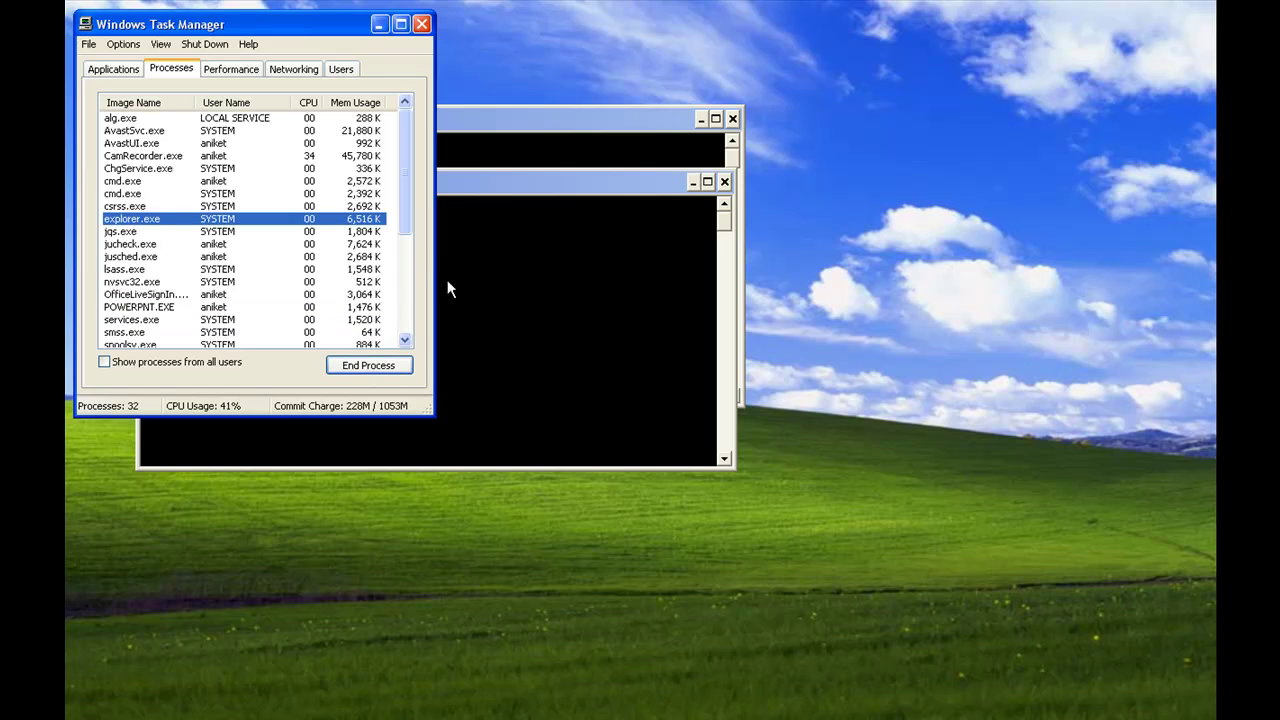
{"action": "left_click", "coordinate": [367, 375]}
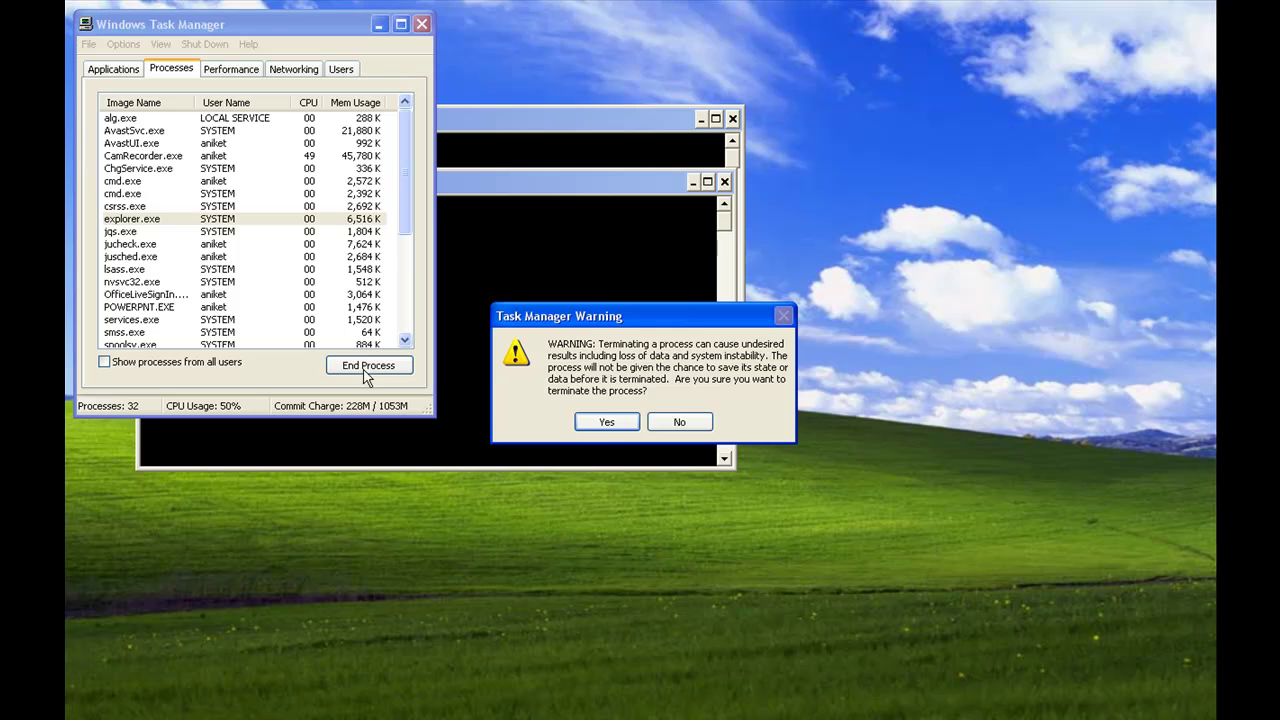
{"action": "left_click", "coordinate": [601, 426]}
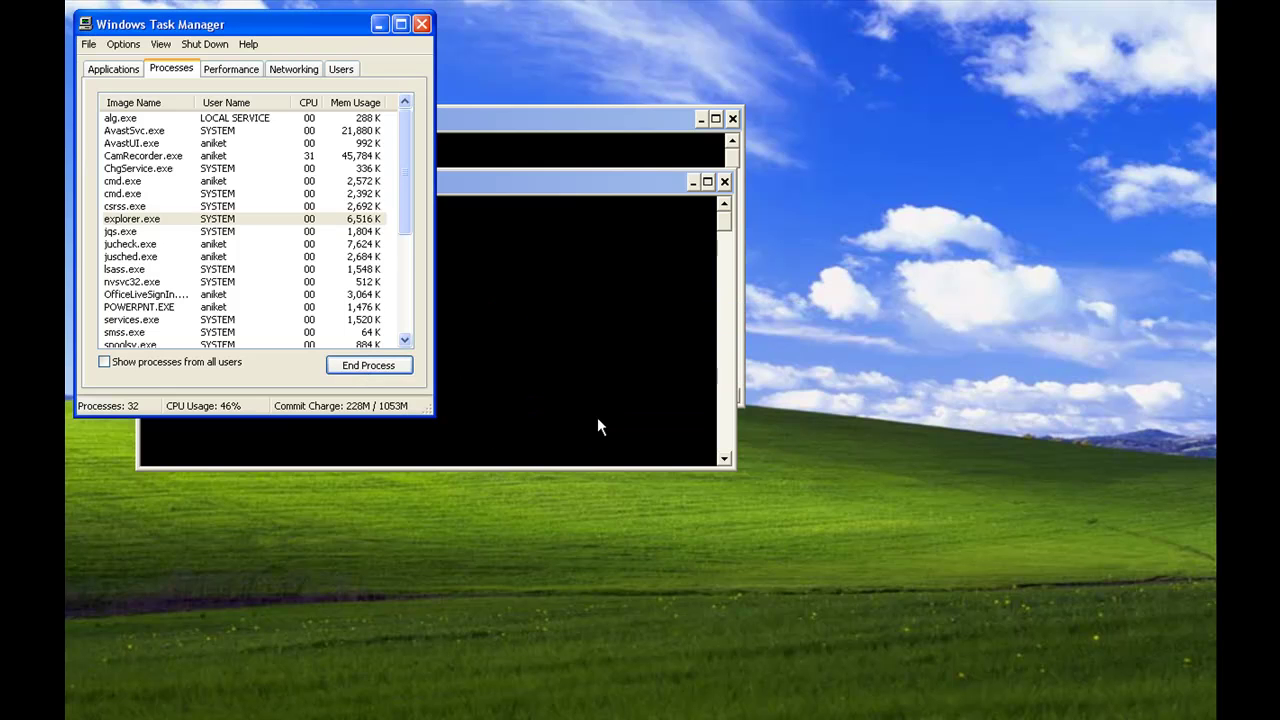
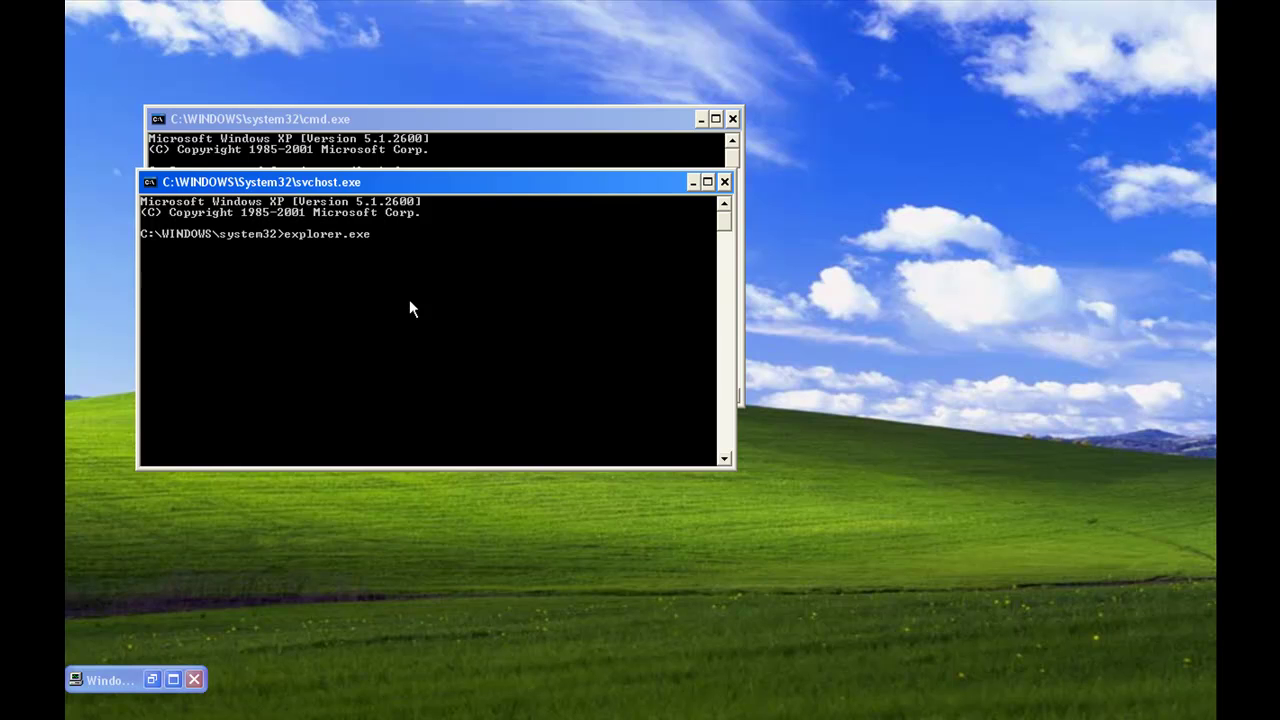
Run explorer.exe in the svchost.exe console to restore the taskbar and desktop icons.
{"action": "key", "text": "Return"}
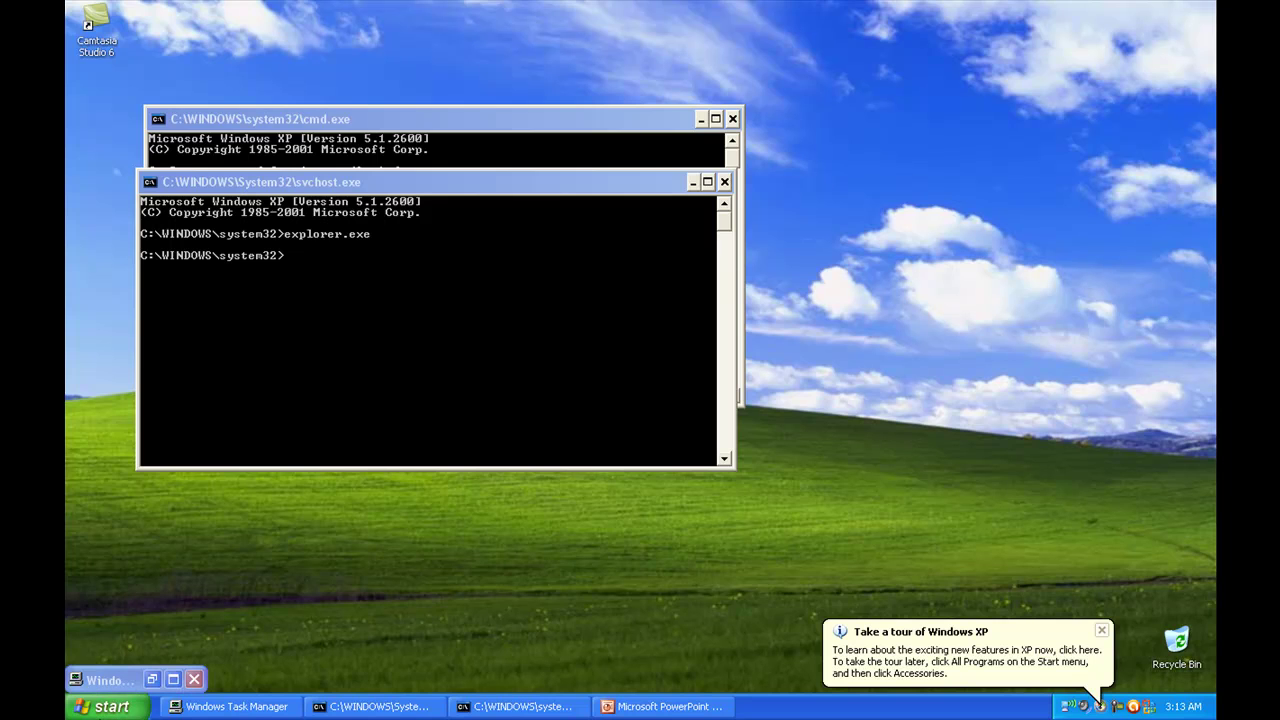
Show the Start menu from the svchost.exe console to verify the session user is SYSTEM.
{"action": "left_click", "coordinate": [454, 341]}
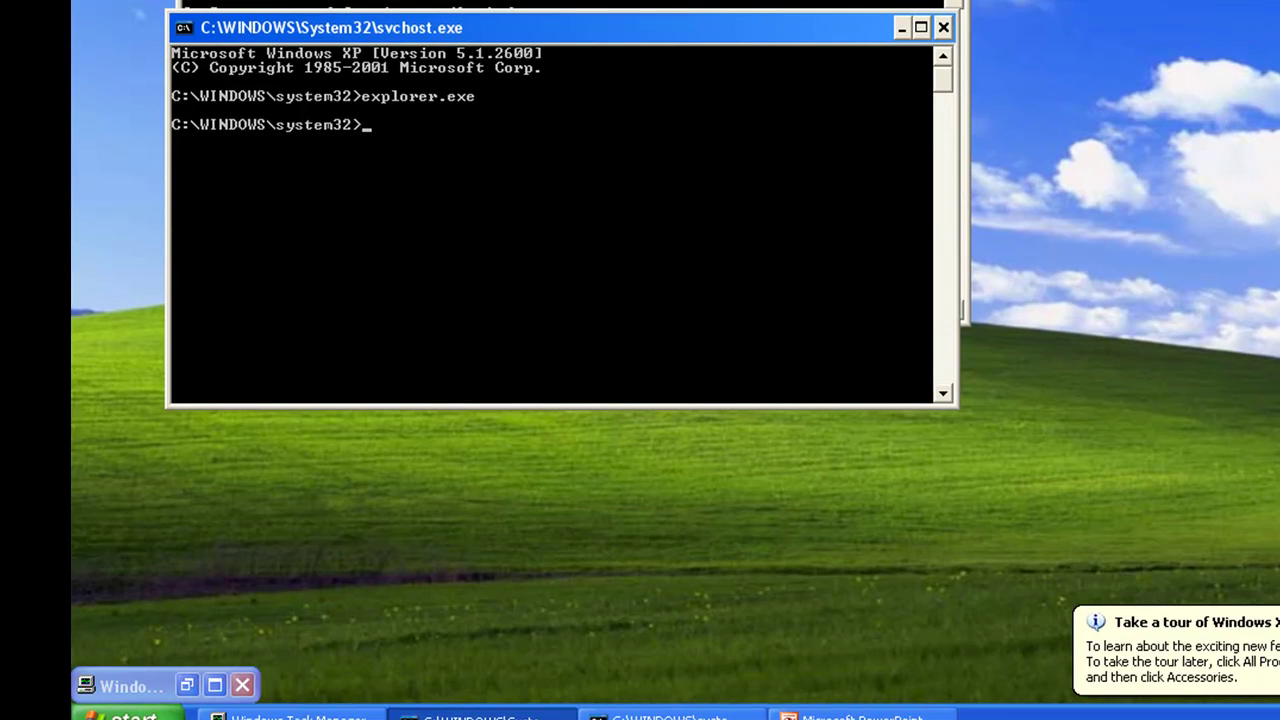
{"action": "key", "text": "super"}
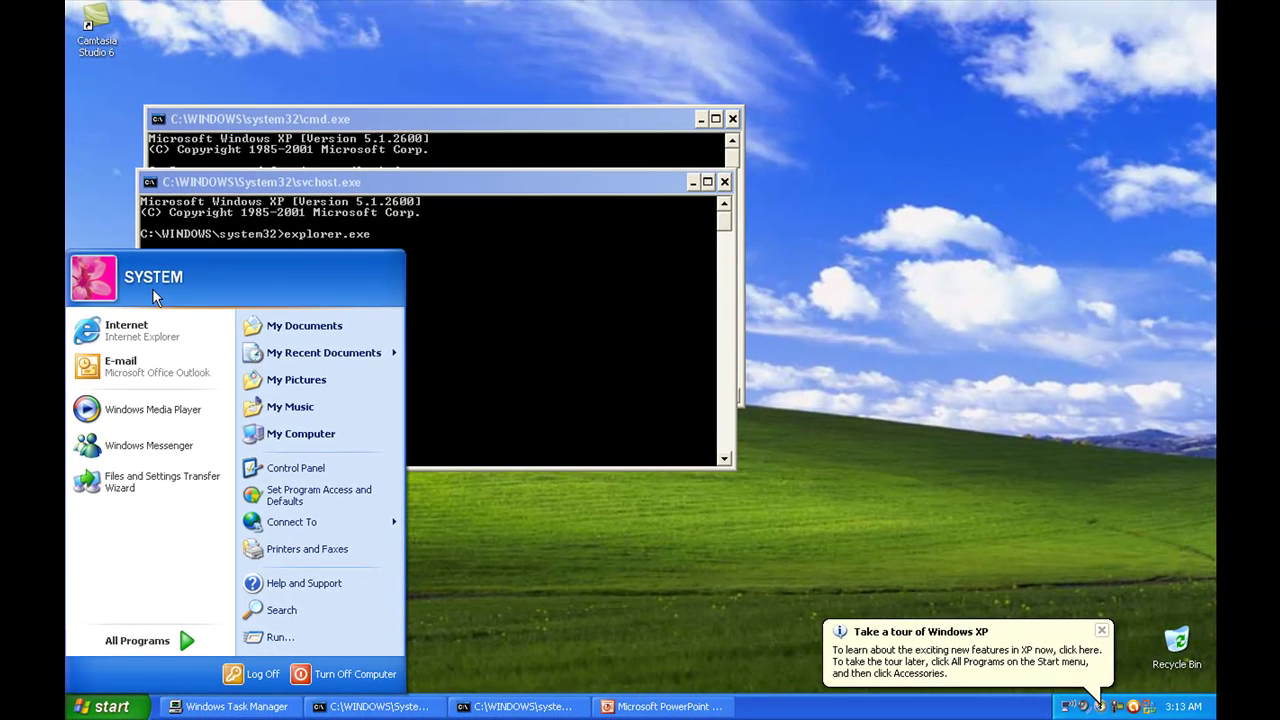
End the SYSTEM-owned explorer.exe process on Task Manager's Processes list and confirm.
{"action": "left_click", "coordinate": [481, 294]}
{"action": "left_click", "coordinate": [172, 679]}
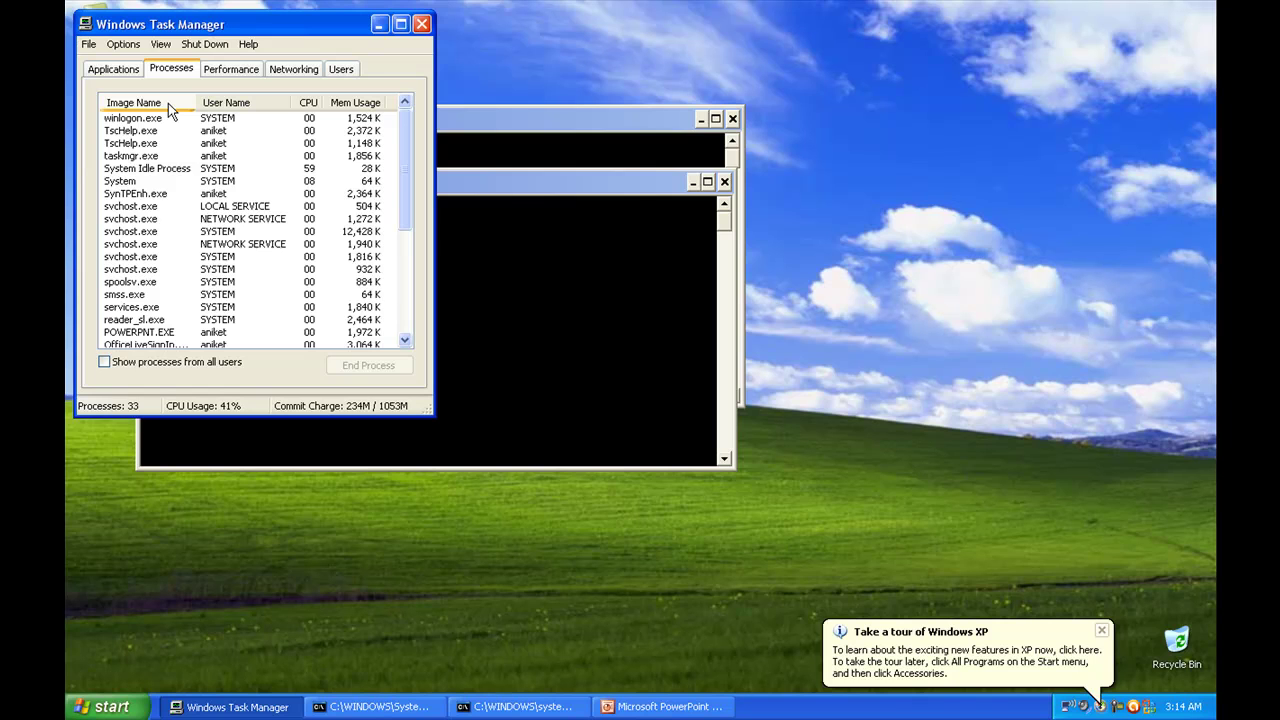
{"action": "left_click", "coordinate": [137, 193]}
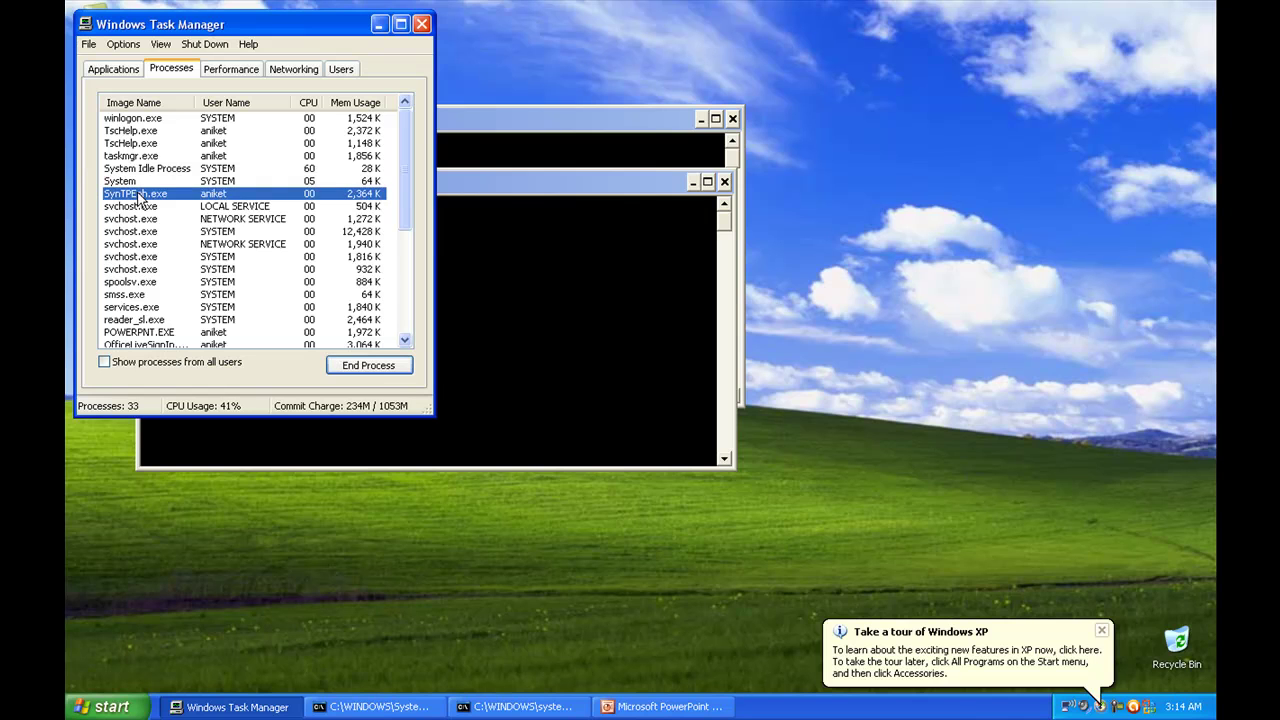
{"action": "key", "text": "e"}
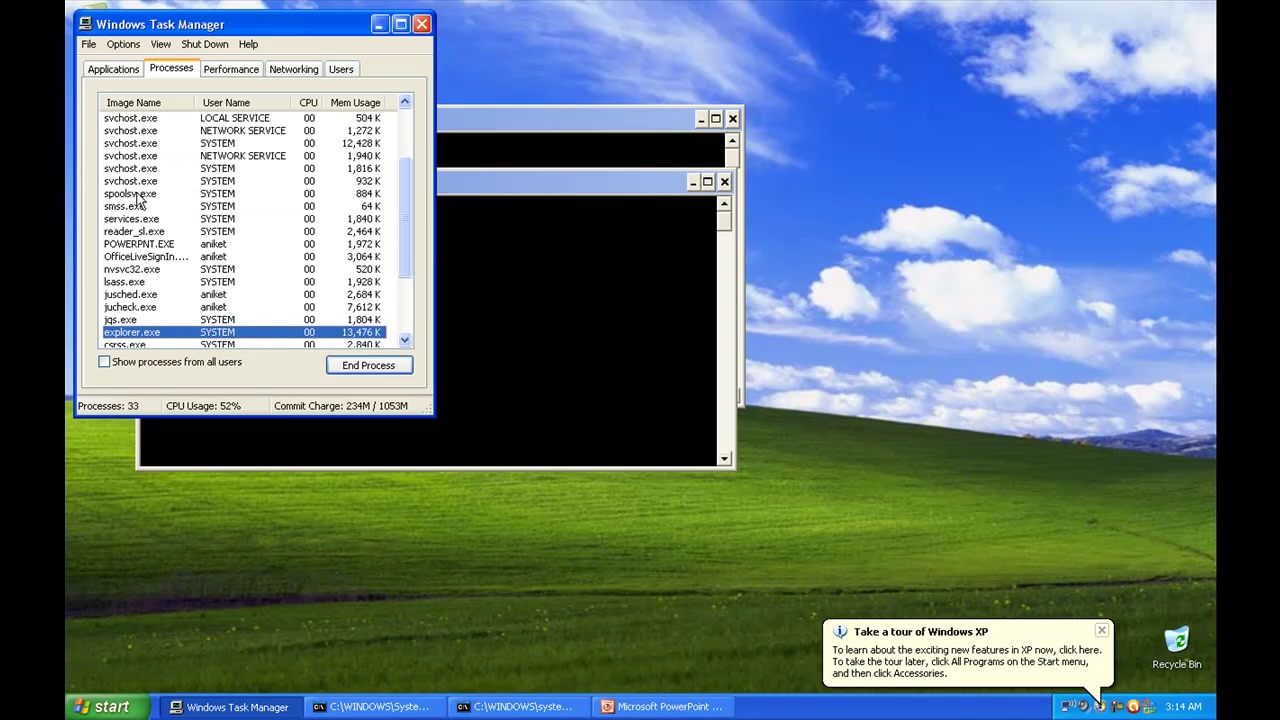
{"action": "left_click", "coordinate": [369, 368]}
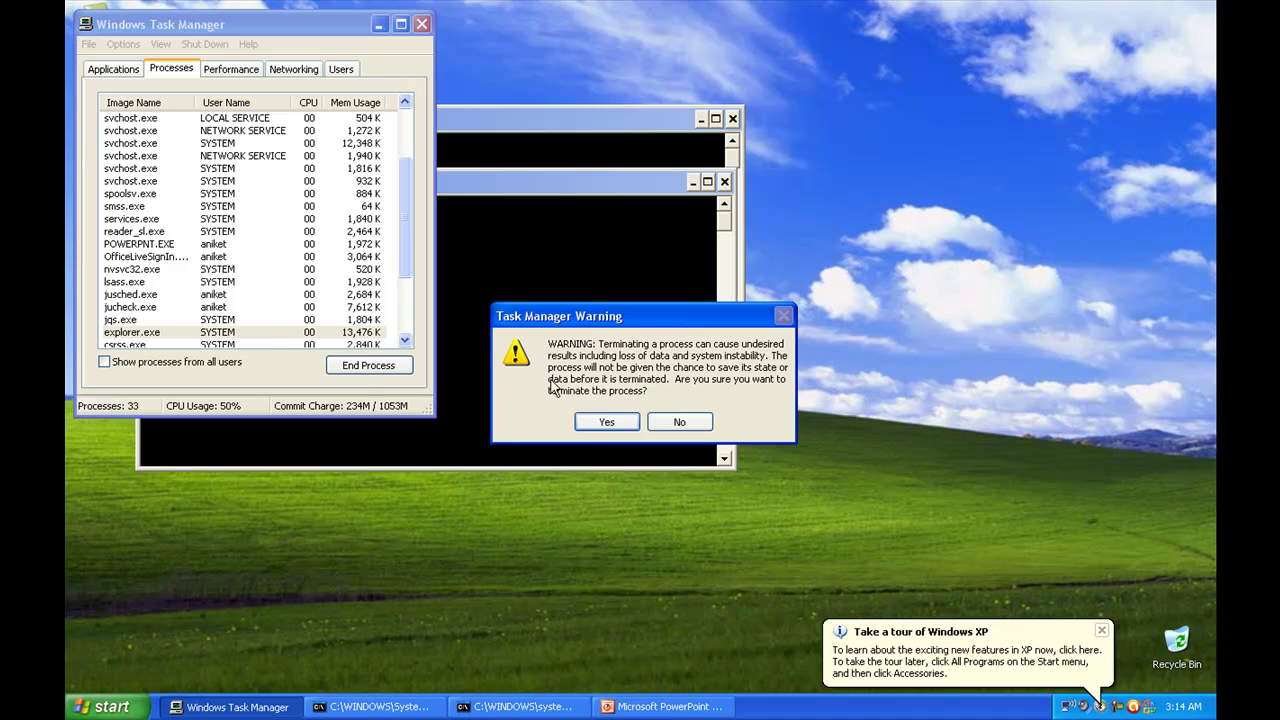
{"action": "left_click", "coordinate": [598, 431]}
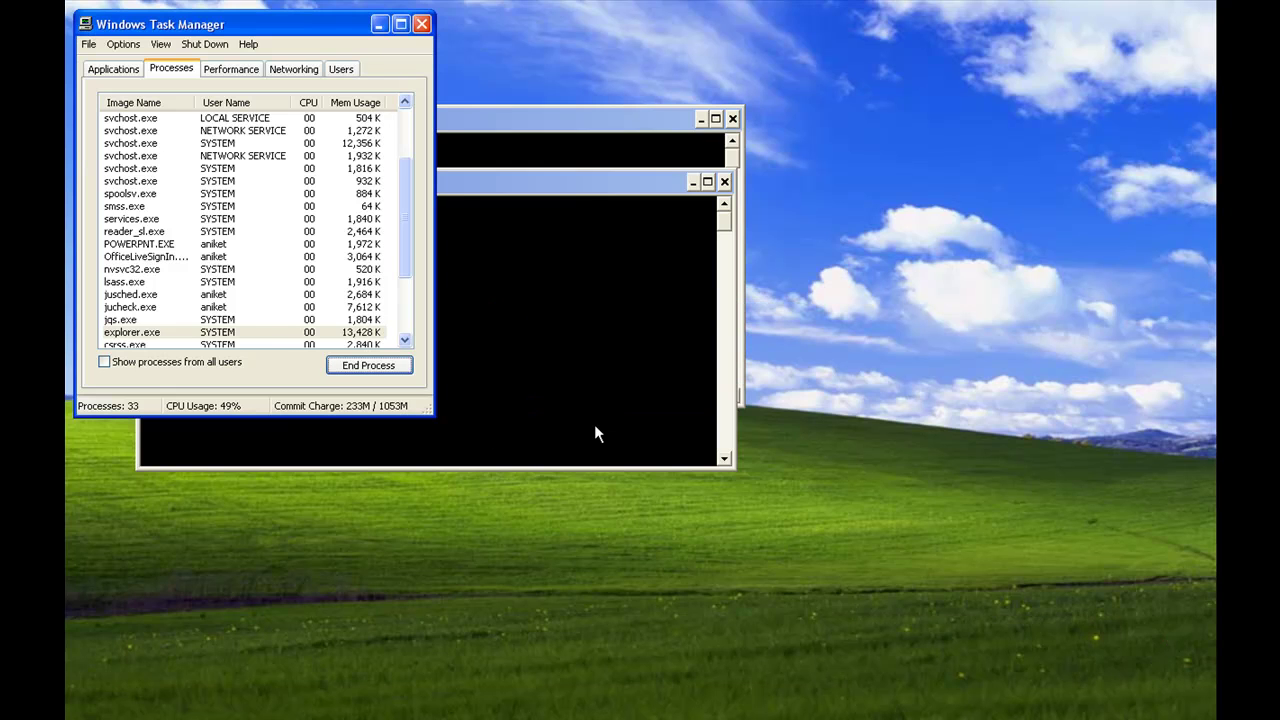
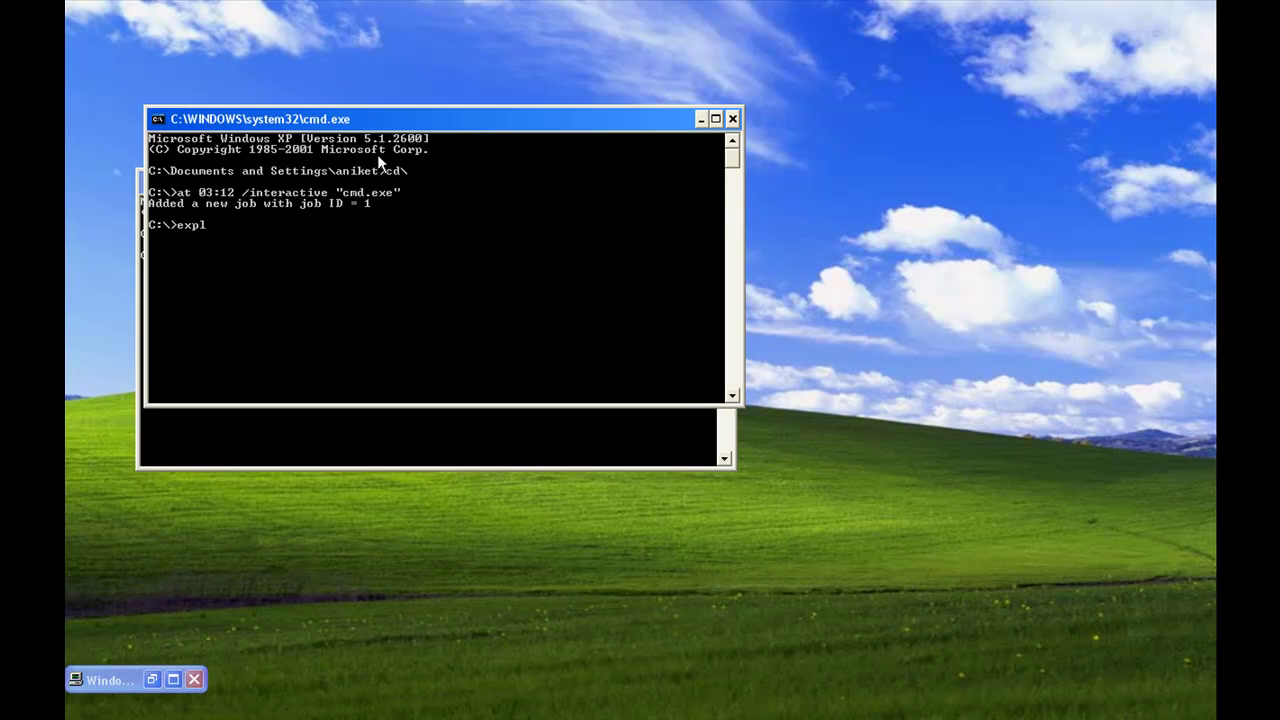
Enter explorer.exe at the C:\> prompt to bring back the taskbar, Start button and desktop icons.
{"action": "type", "text": "orer.exe"}
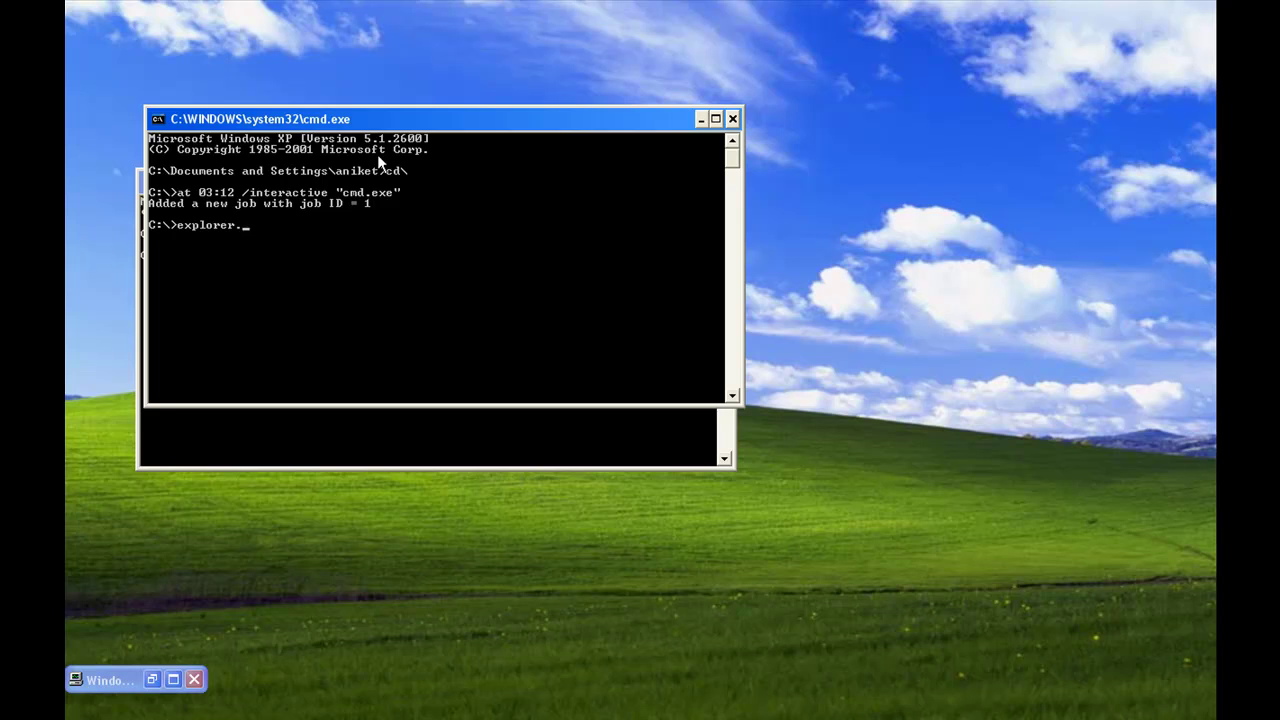